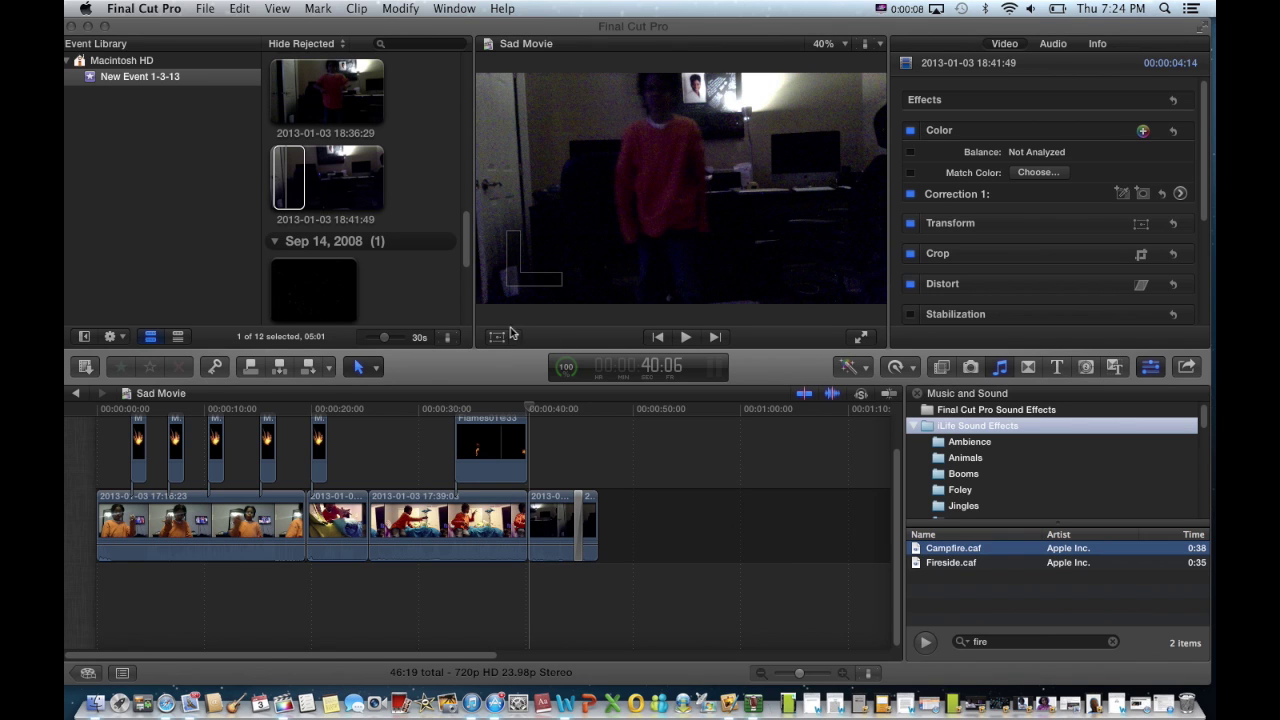
- Open the Youtube Final Cut Pro Tutorial project from the Project Library
click(866, 339)
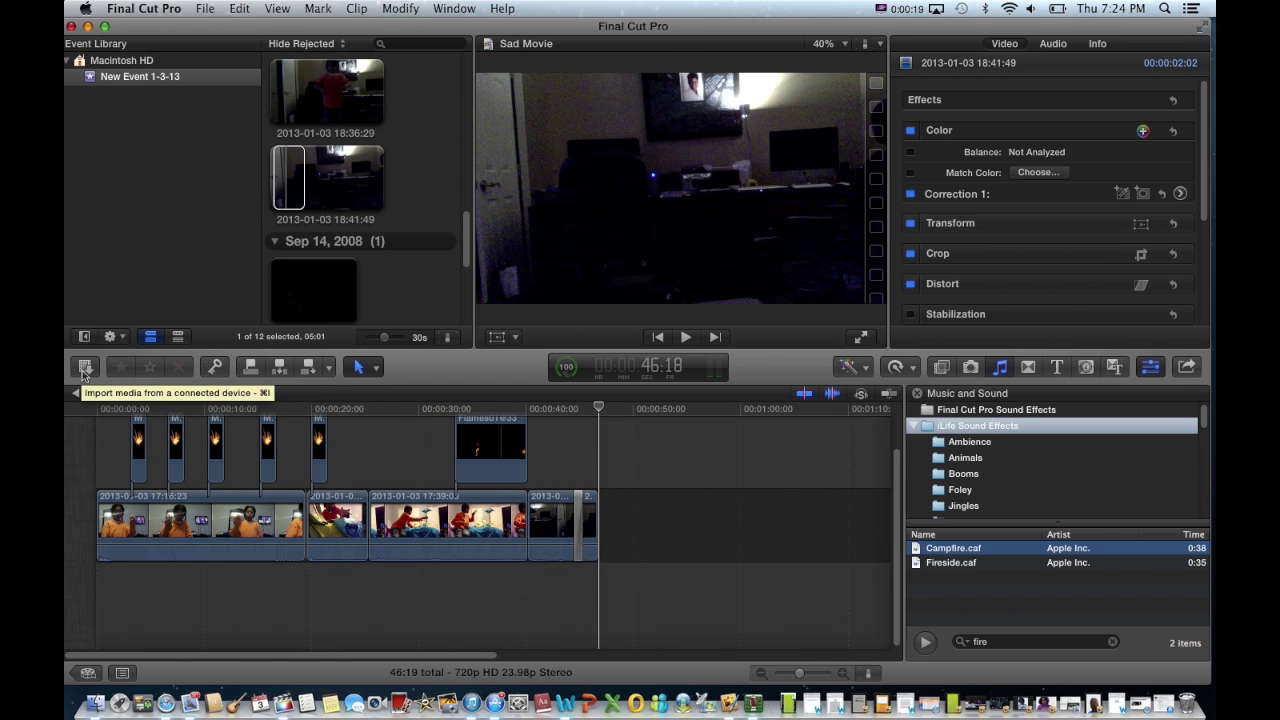
click(88, 673)
click(283, 559)
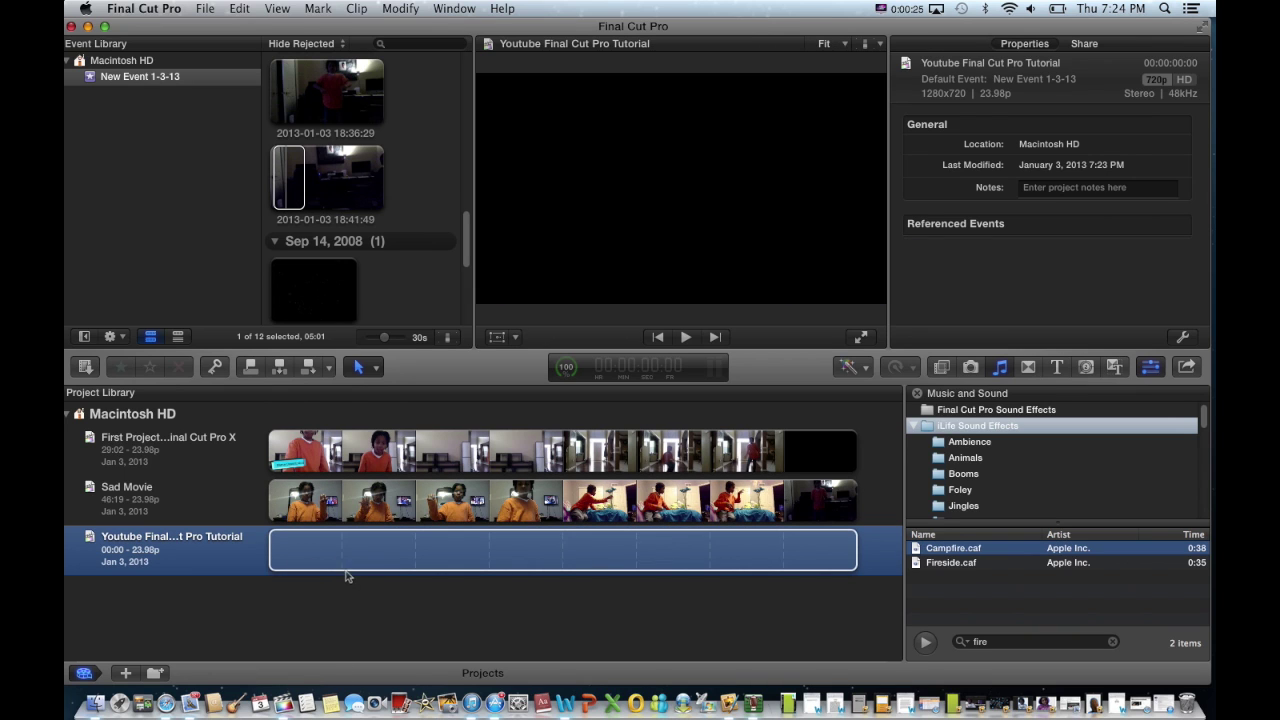
double_click(205, 568)
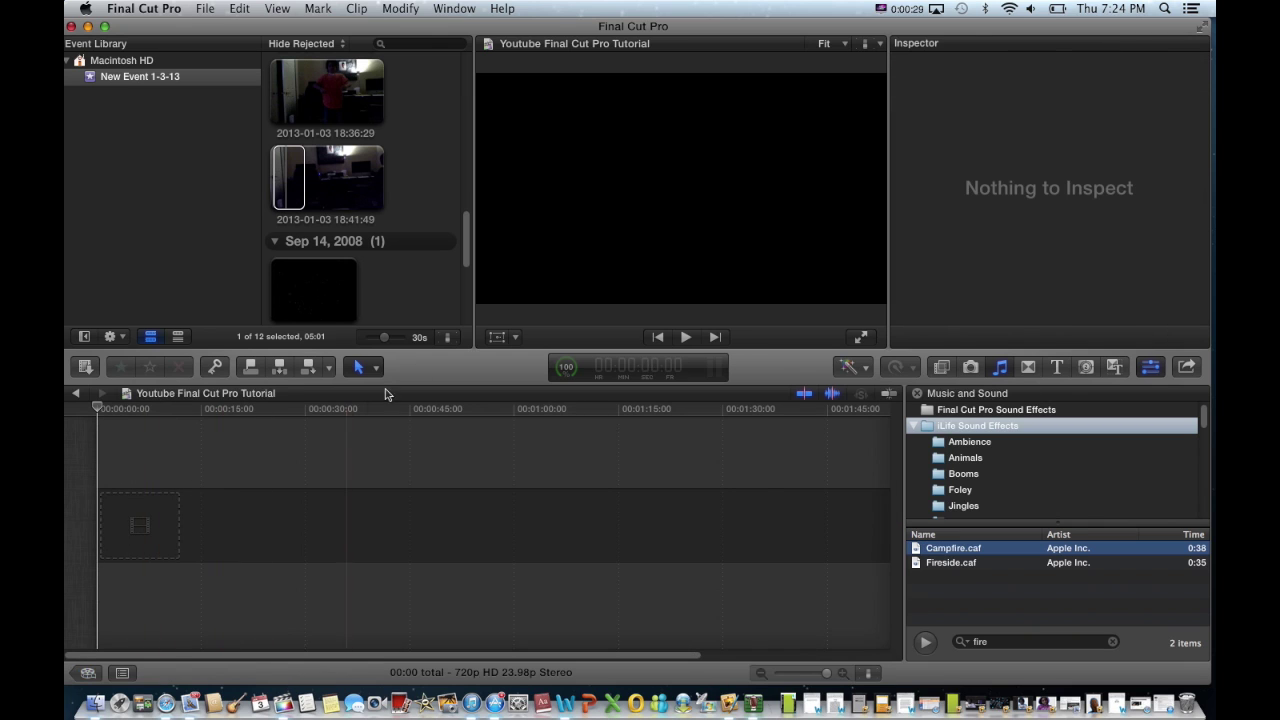
- Select the 18:41:49 clip in the Event Browser to preview it
scroll(405, 179, up, 5)
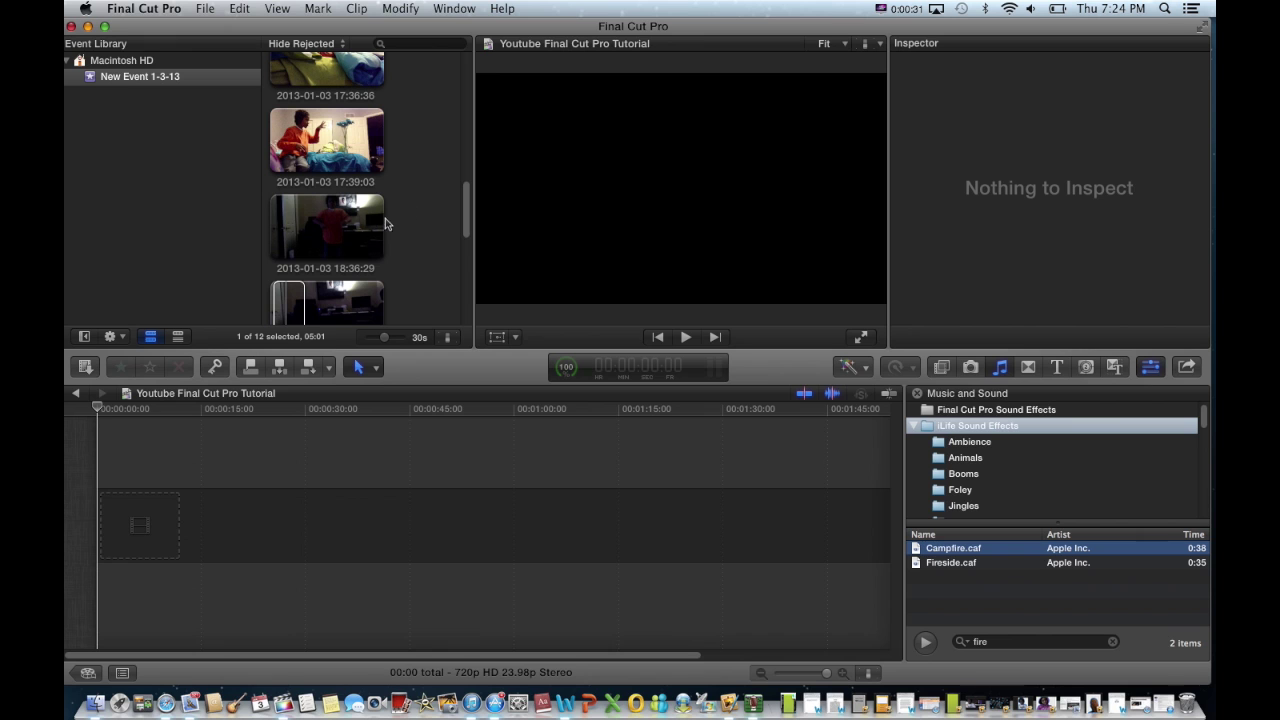
click(282, 230)
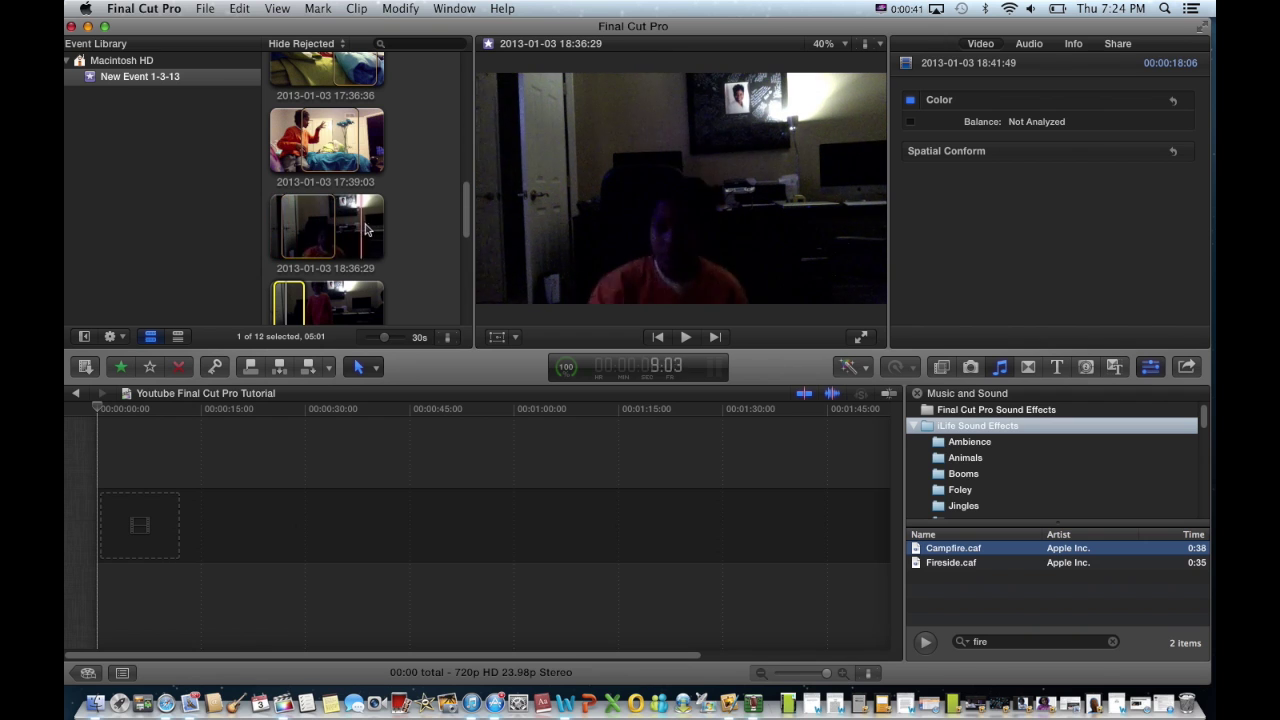
scroll(391, 225, down, 3)
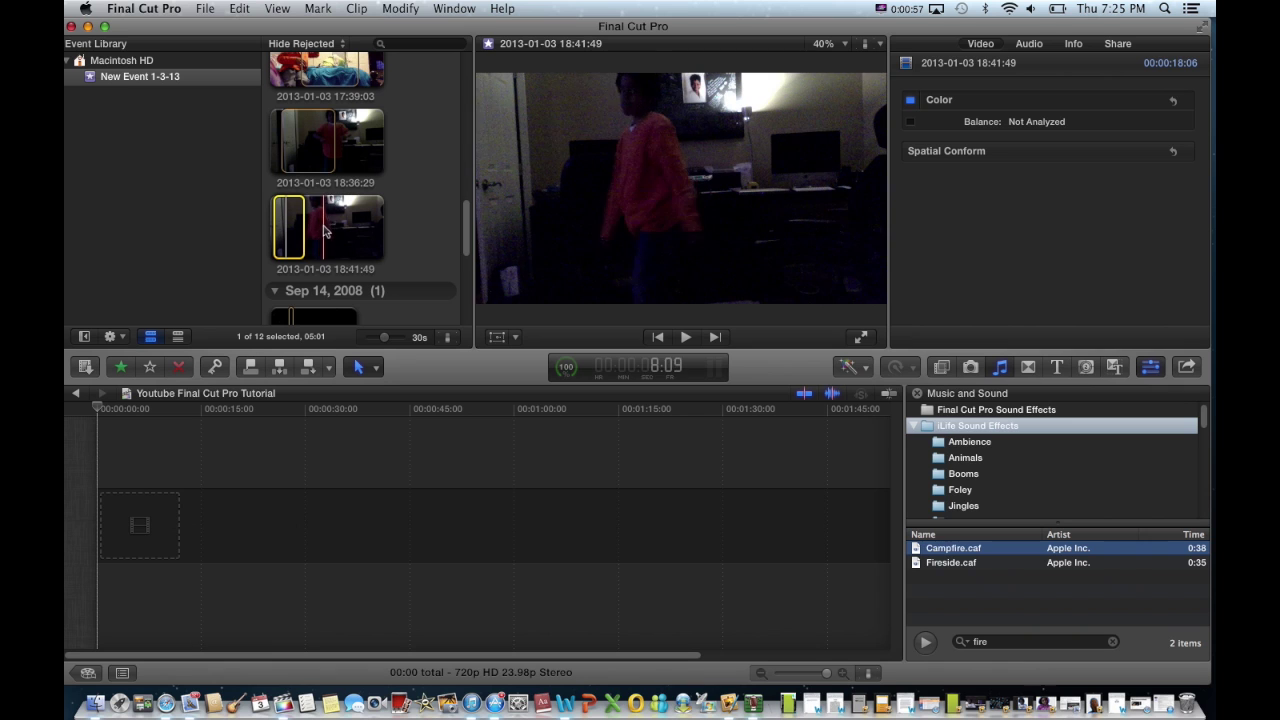
- Add a four-second range of the 18:41:49 clip to the timeline with 720p HD 23.98p properties
right_click(330, 230)
click(365, 233)
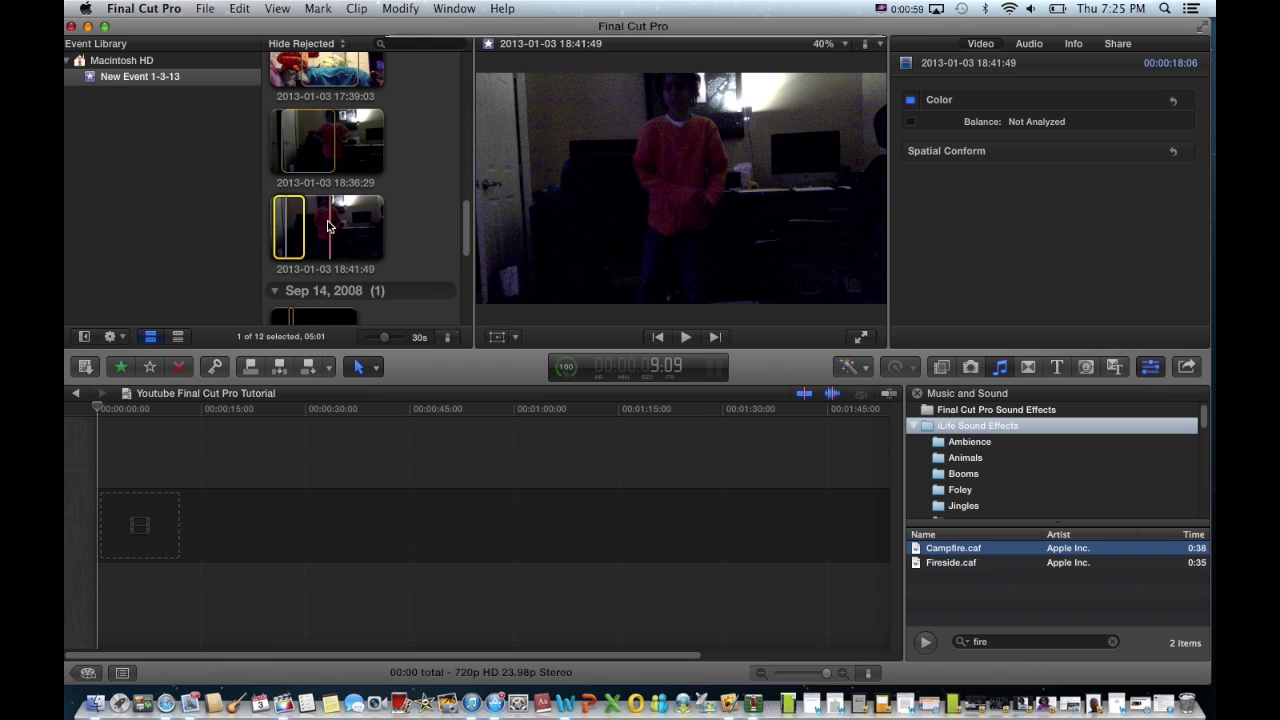
click(752, 90)
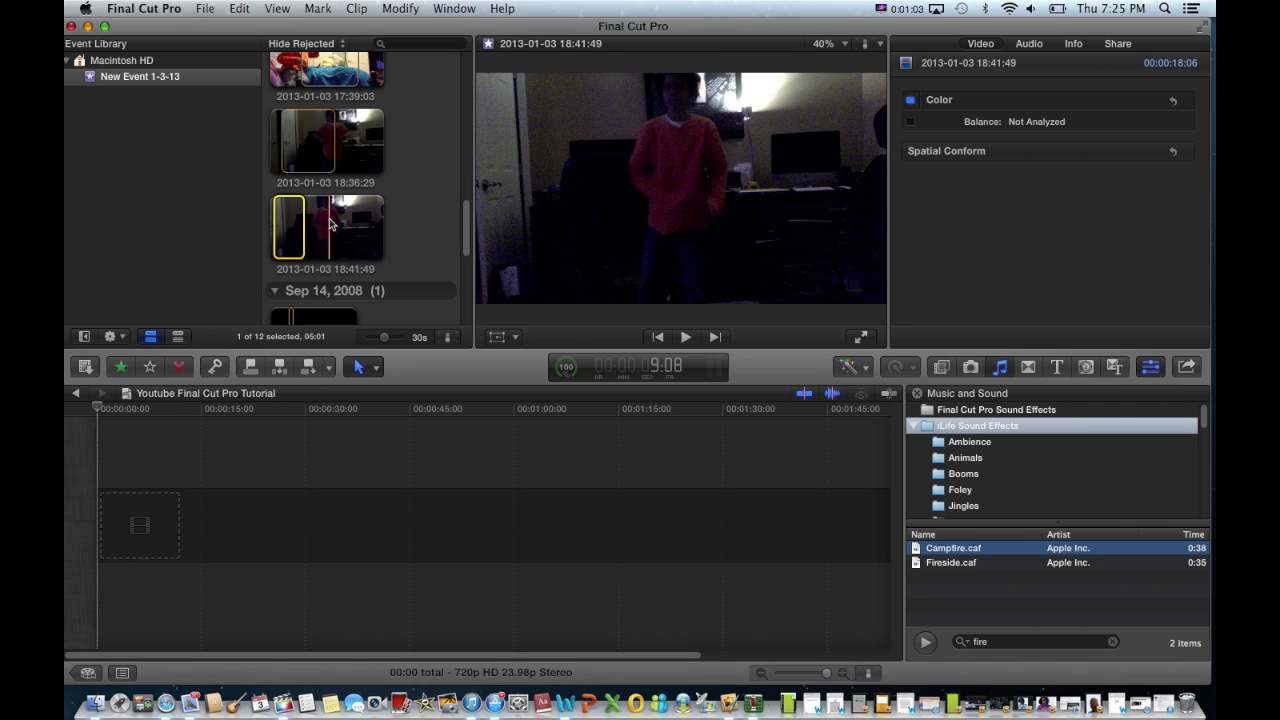
drag(329, 219, 356, 219)
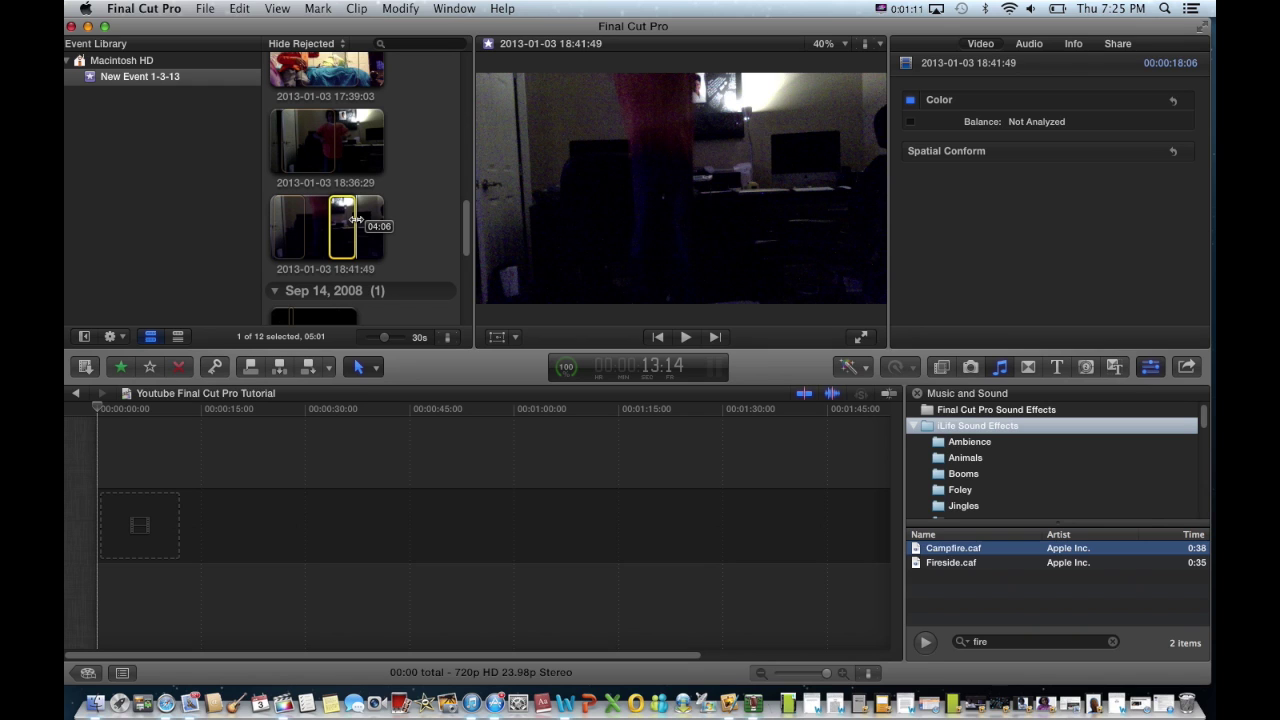
drag(356, 219, 265, 533)
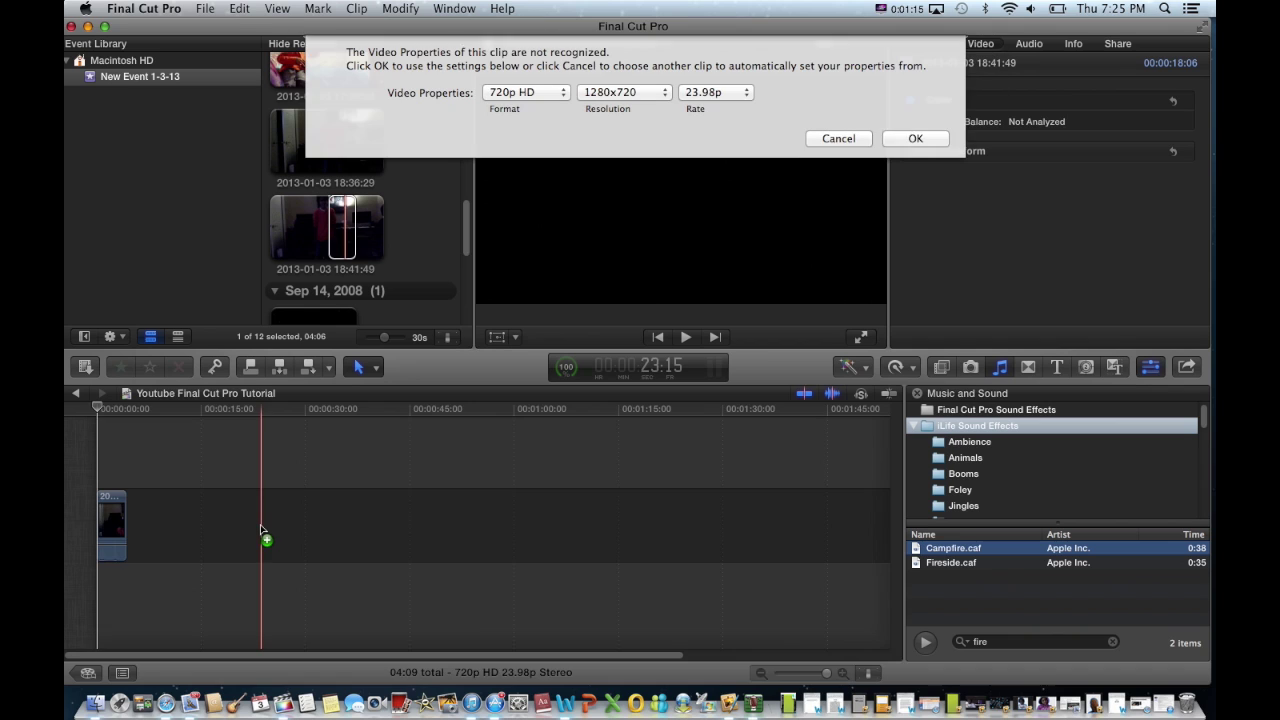
click(915, 139)
click(340, 228)
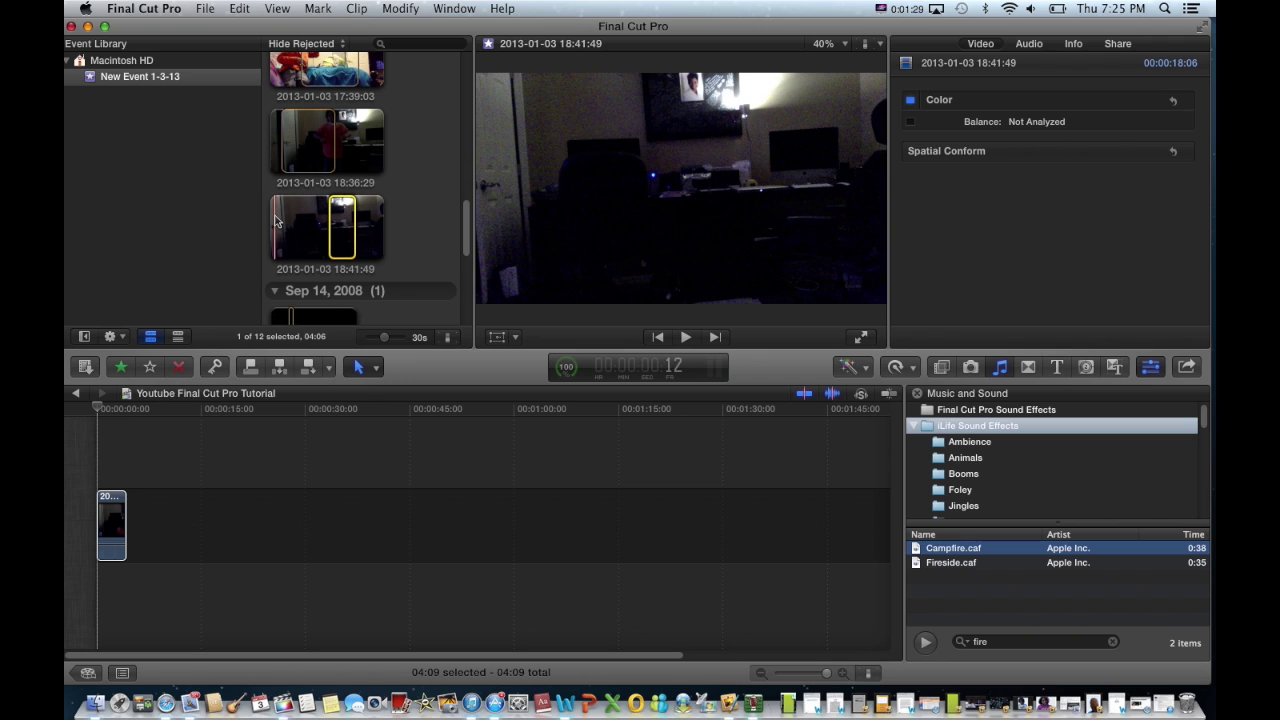
- Append a 03:13 range from the 18:41:49 clip's start and play the 08:05 project
drag(276, 221, 294, 218)
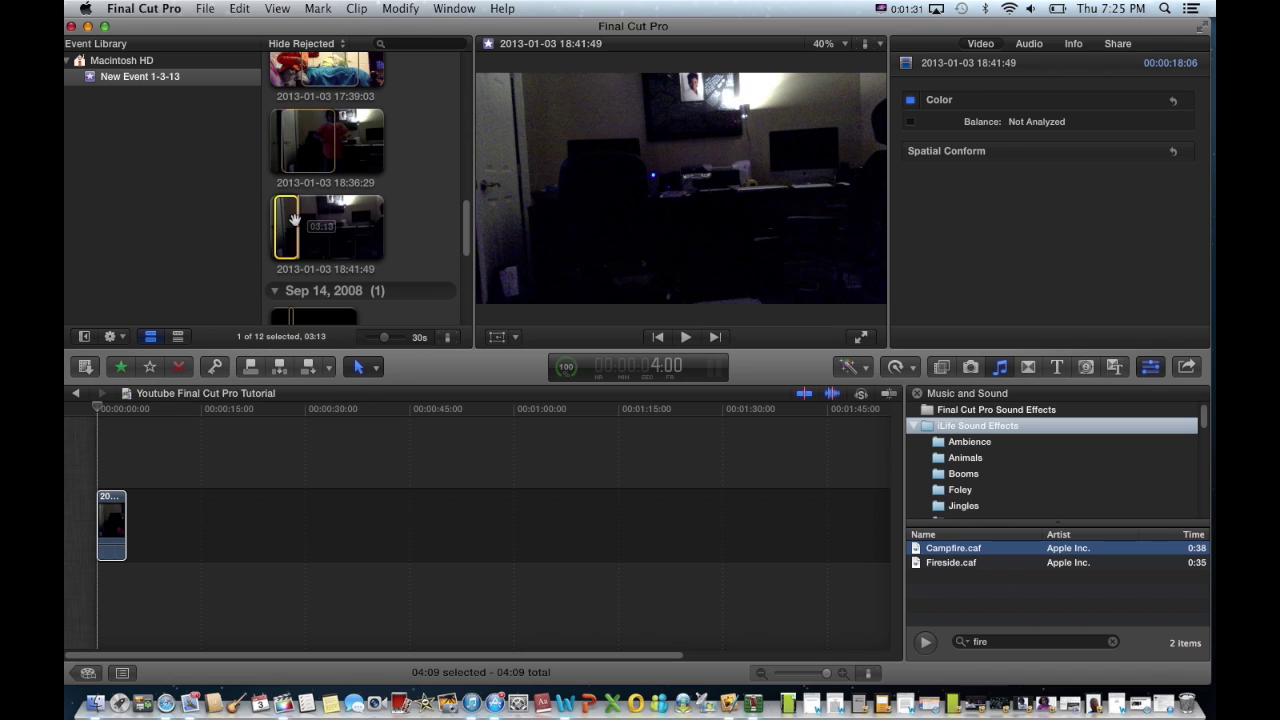
drag(263, 460, 238, 535)
click(122, 550)
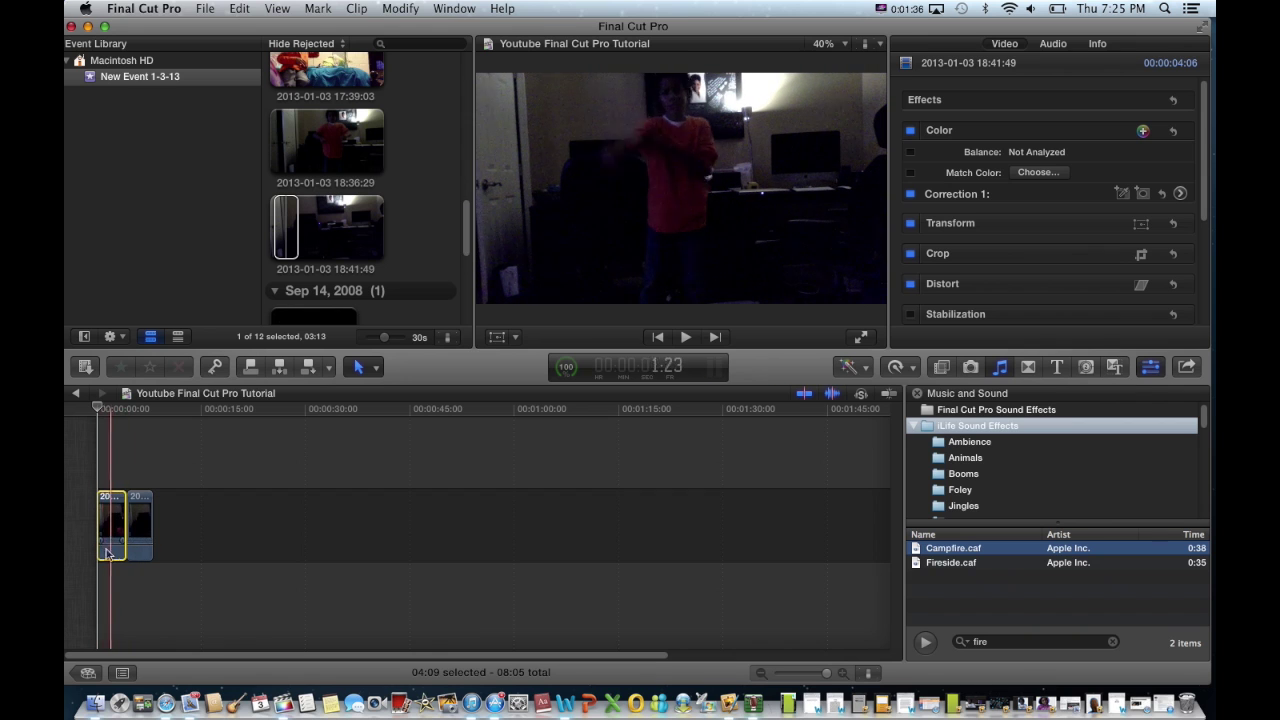
key(space)
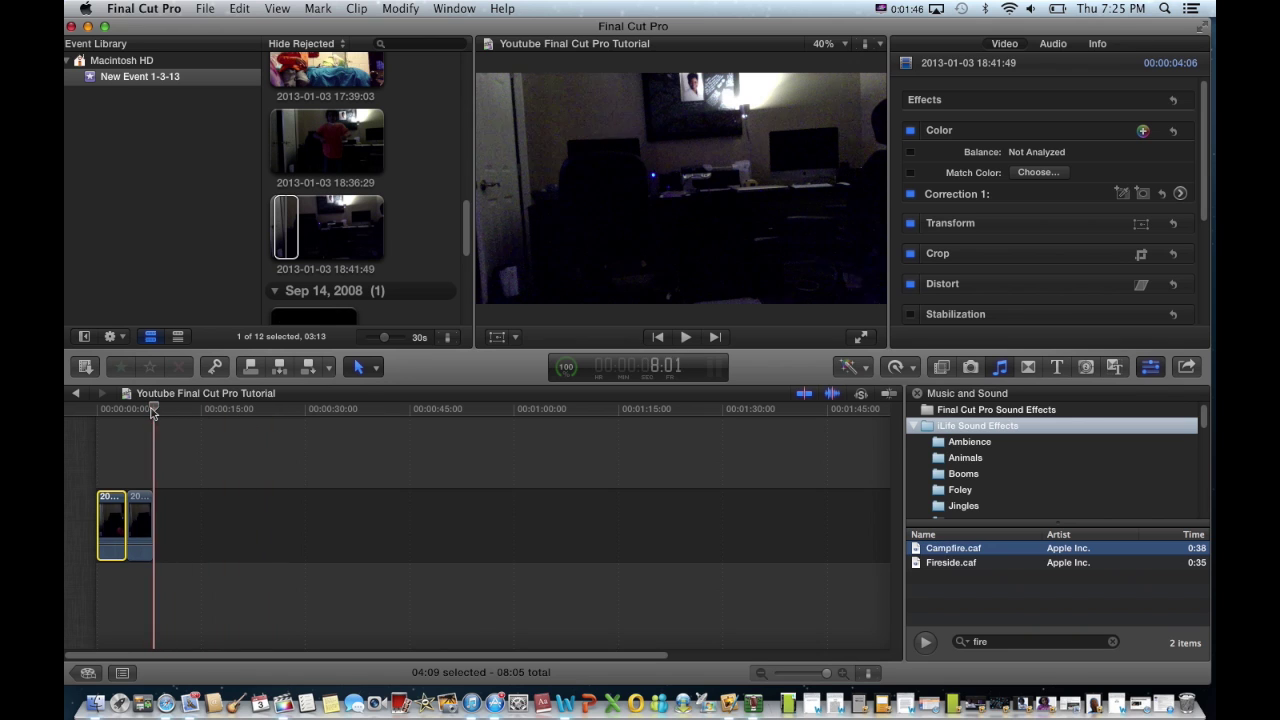
- Return the playhead to the start and replace Music and Sound with the Blurs transitions
drag(150, 412, 66, 422)
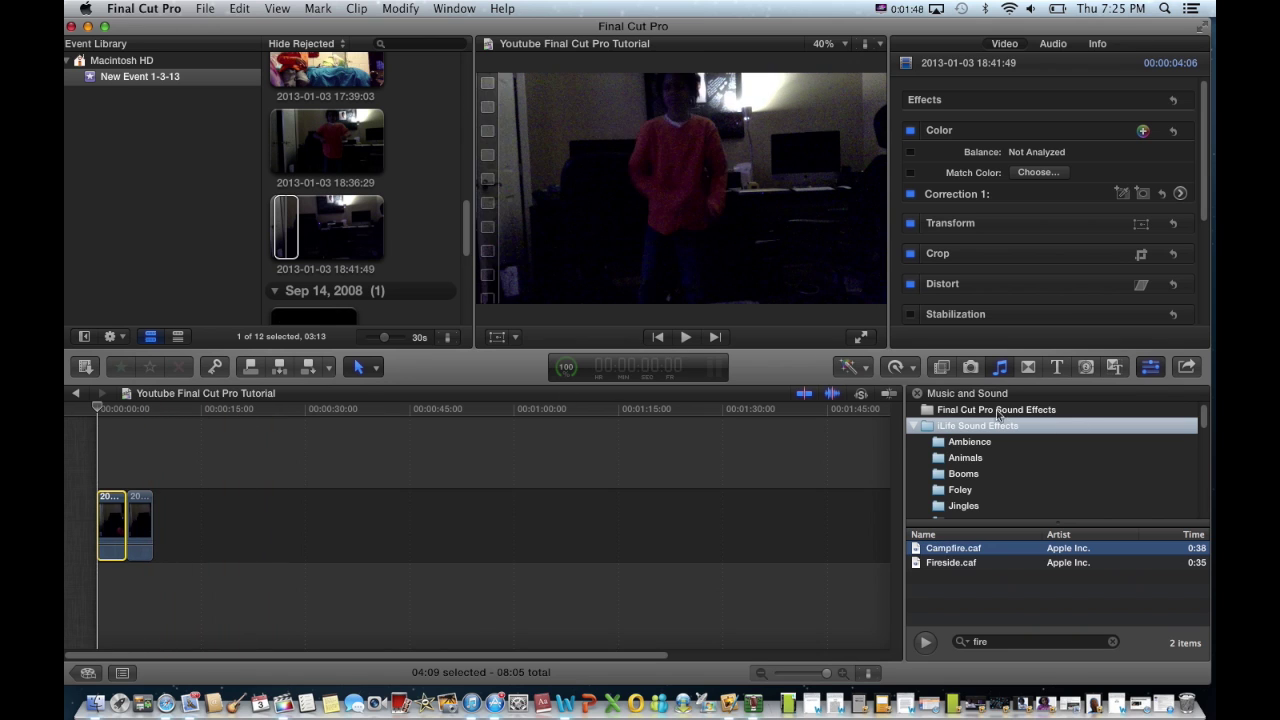
click(918, 394)
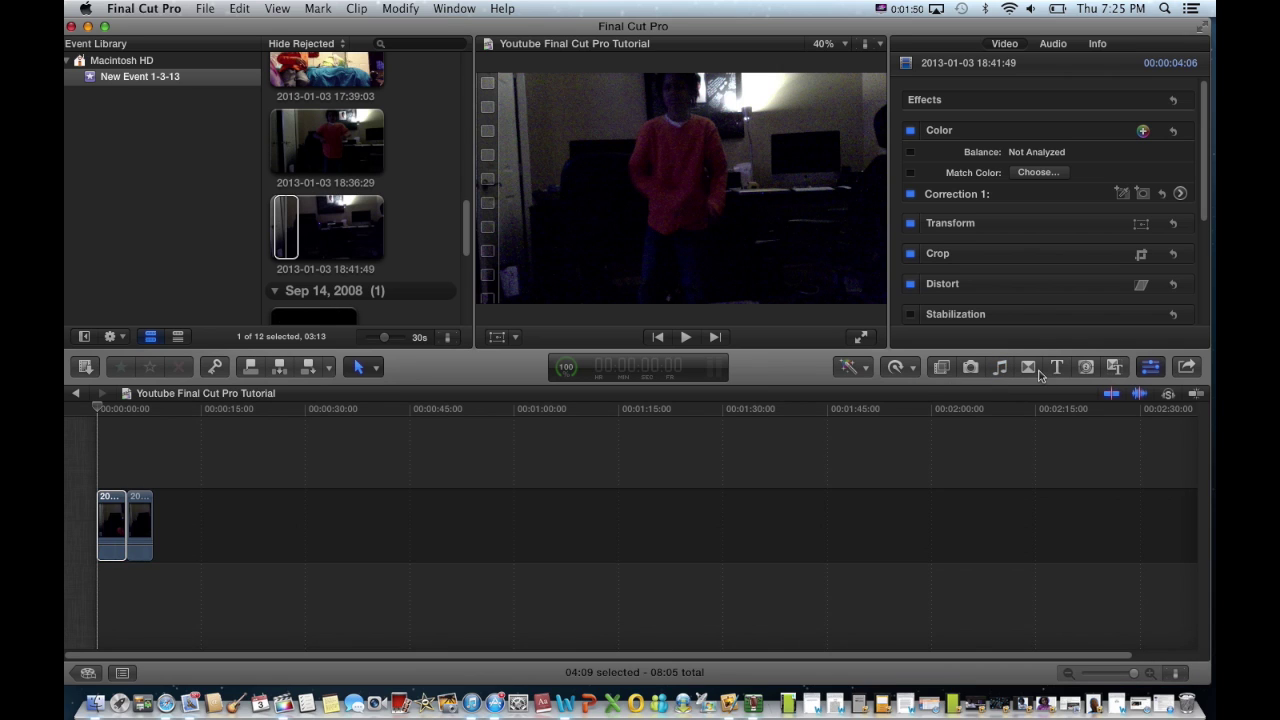
click(1027, 368)
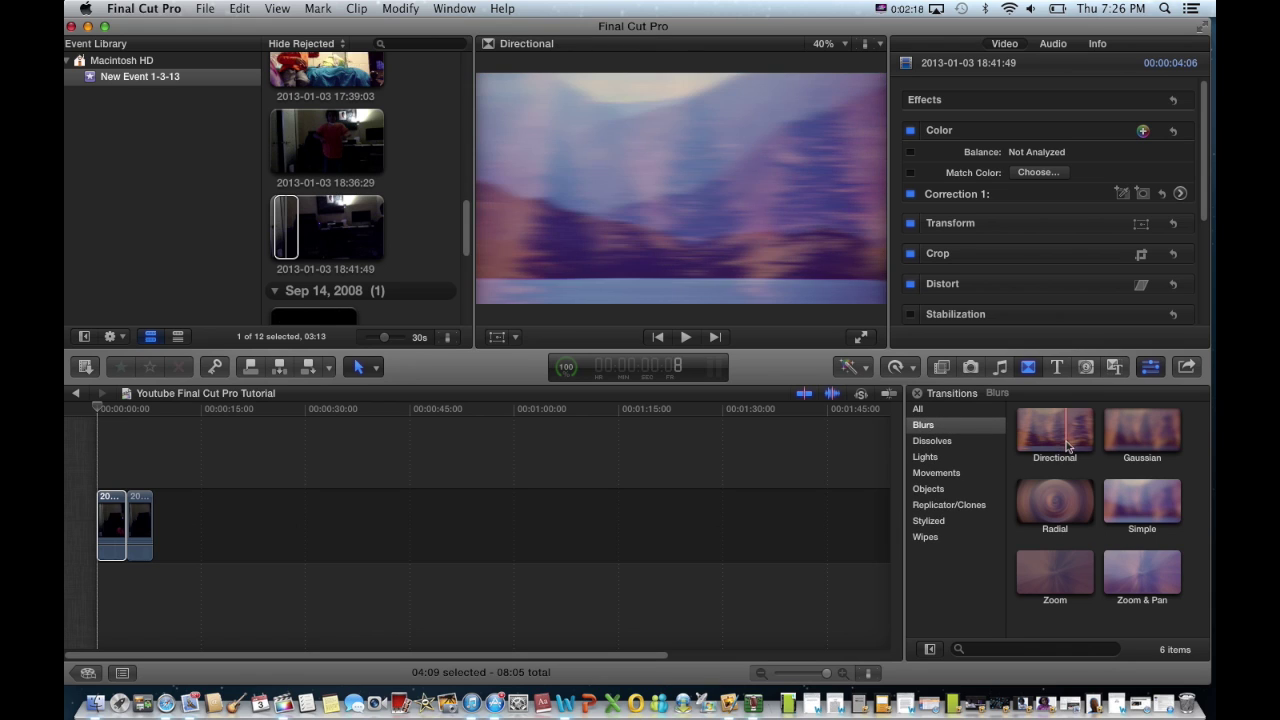
- Place the Directional blur transition on the cut between the two clips and play it back
drag(1066, 443, 122, 544)
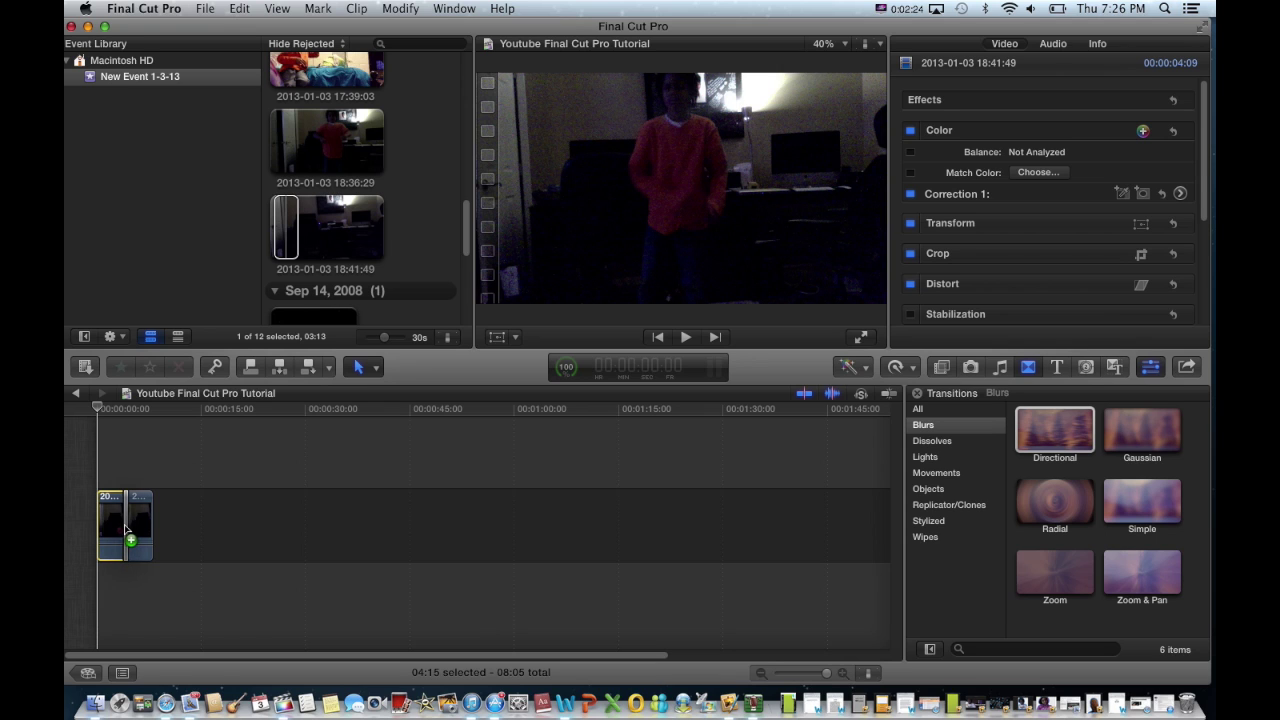
drag(125, 530, 123, 535)
key(space)
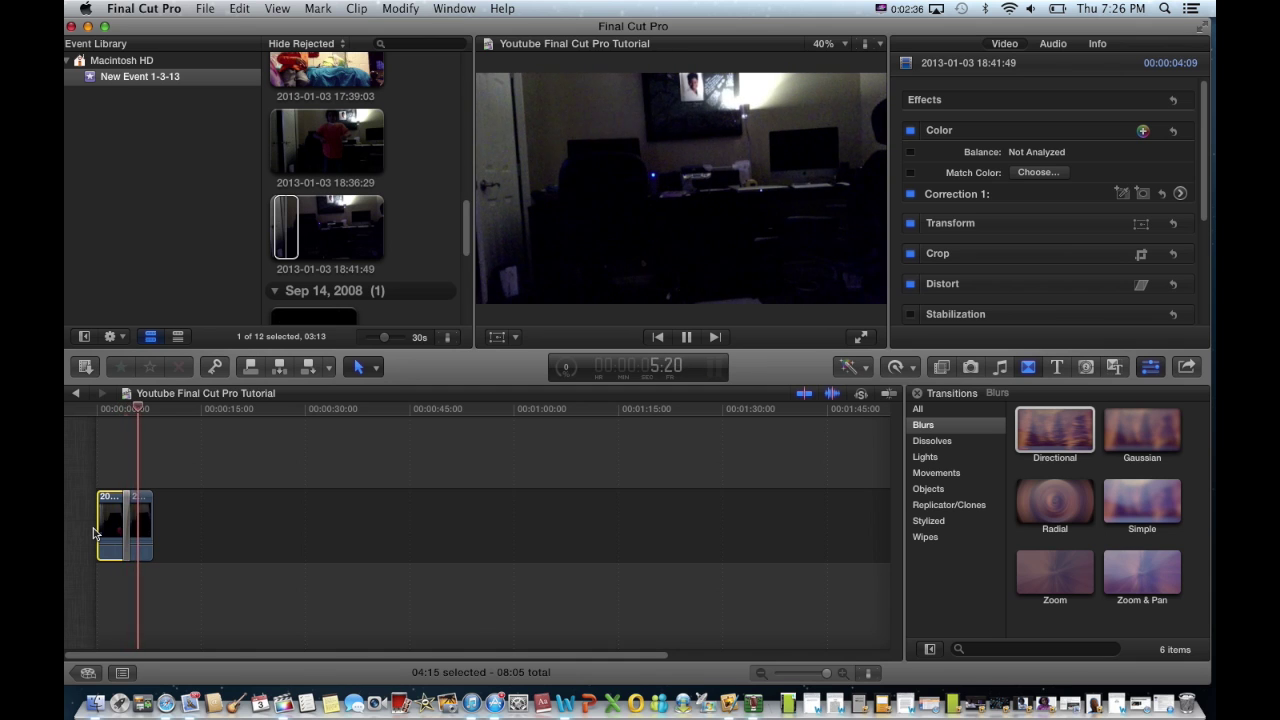
key(space)
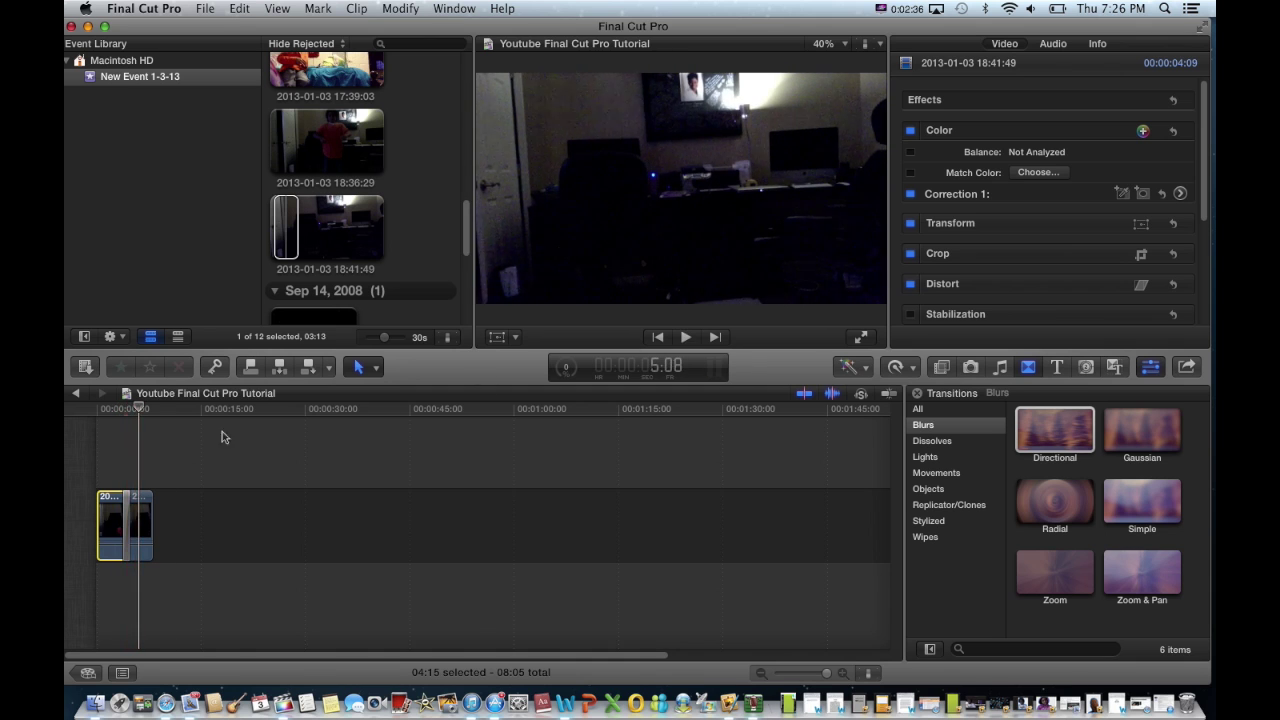
- Add colour corrections to the clip until Corrections 1 through 5 are listed
click(1143, 132)
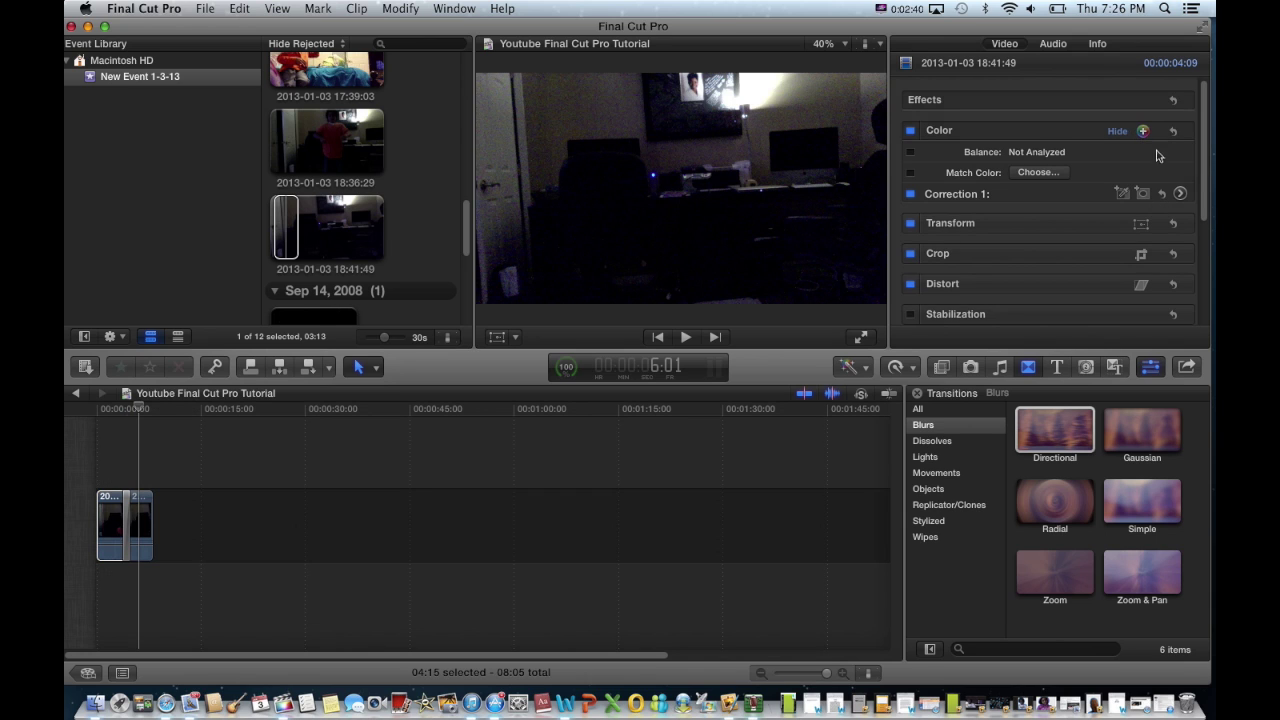
click(1145, 133)
click(1144, 133)
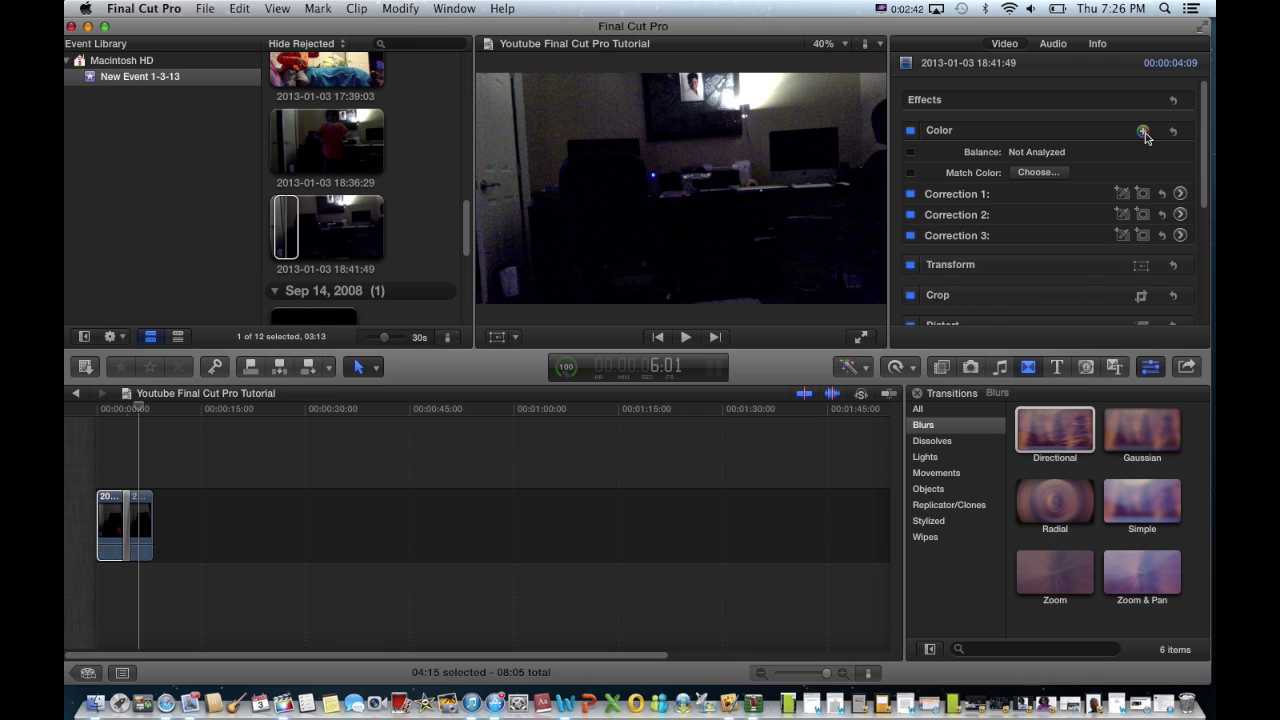
click(1144, 133)
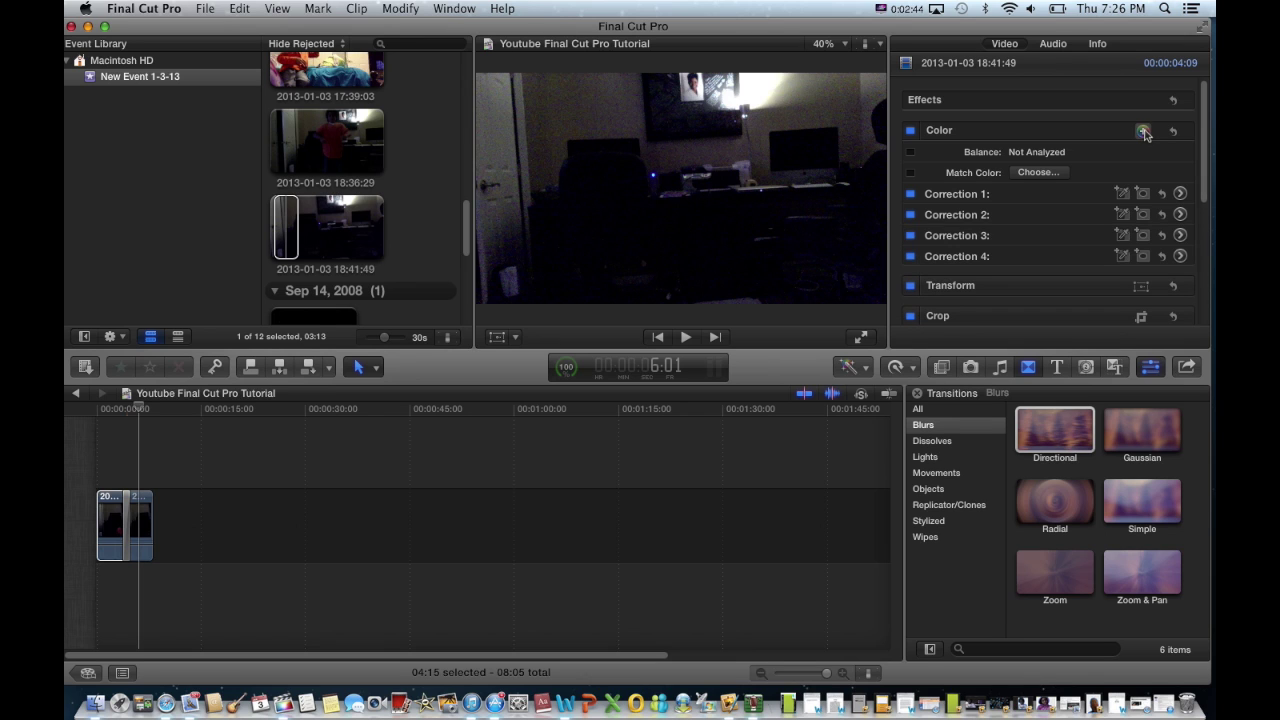
click(1144, 133)
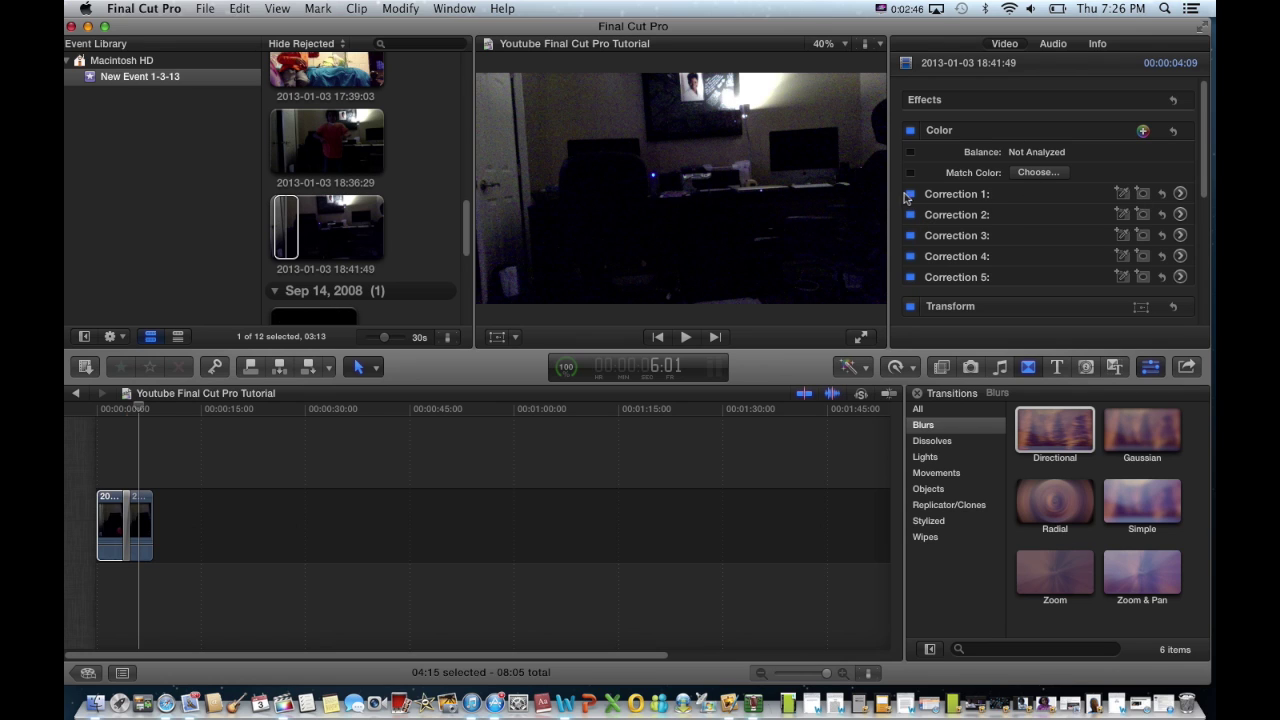
- Switch off Correction 1 and Correction 3
click(911, 194)
click(913, 222)
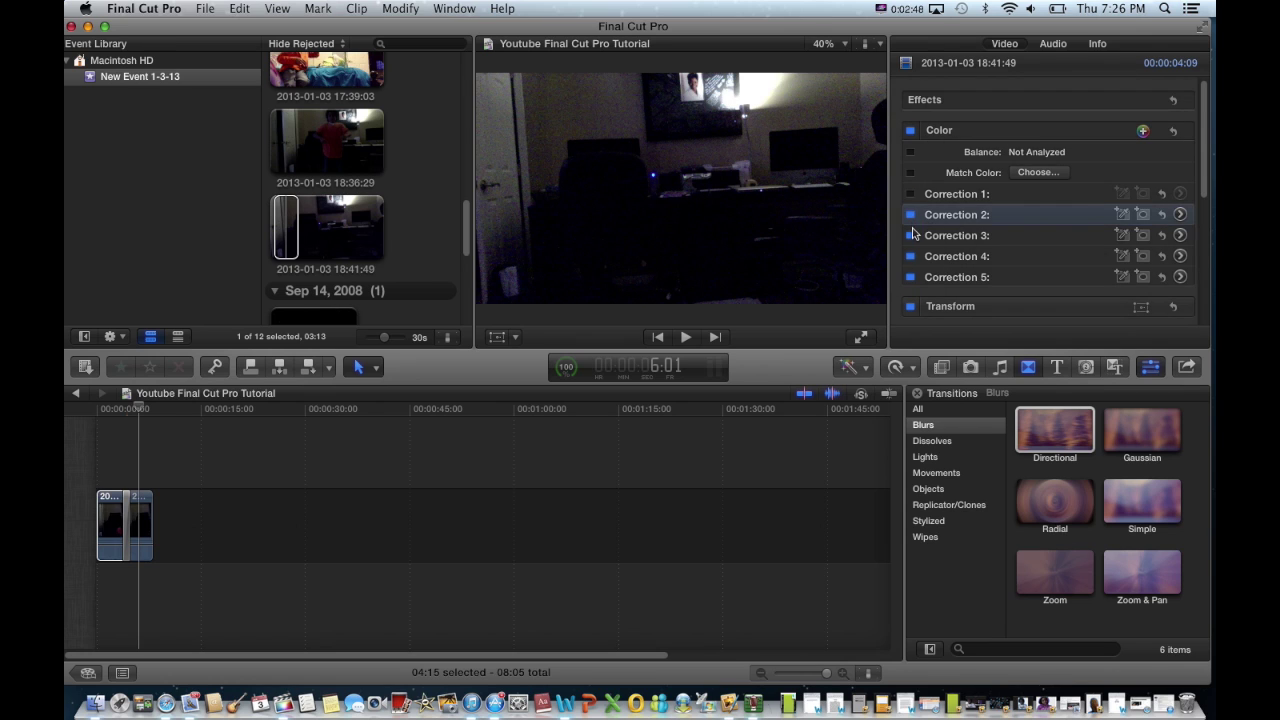
click(911, 236)
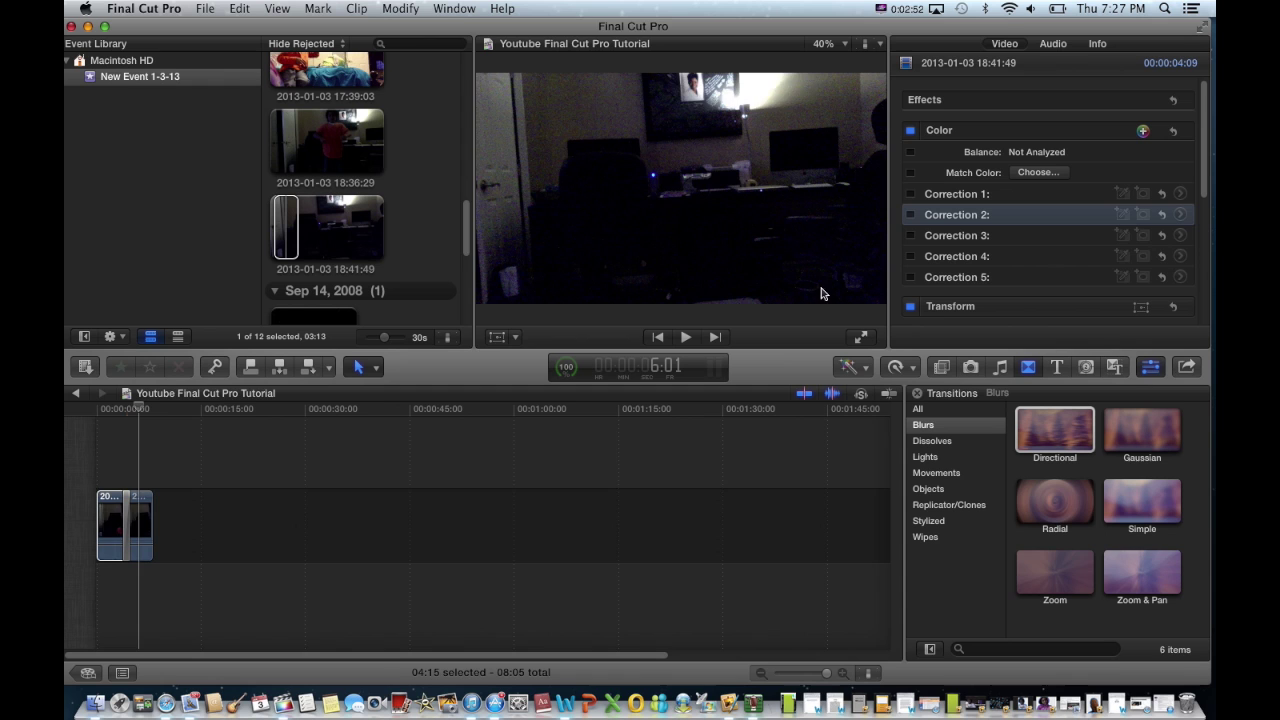
click(100, 515)
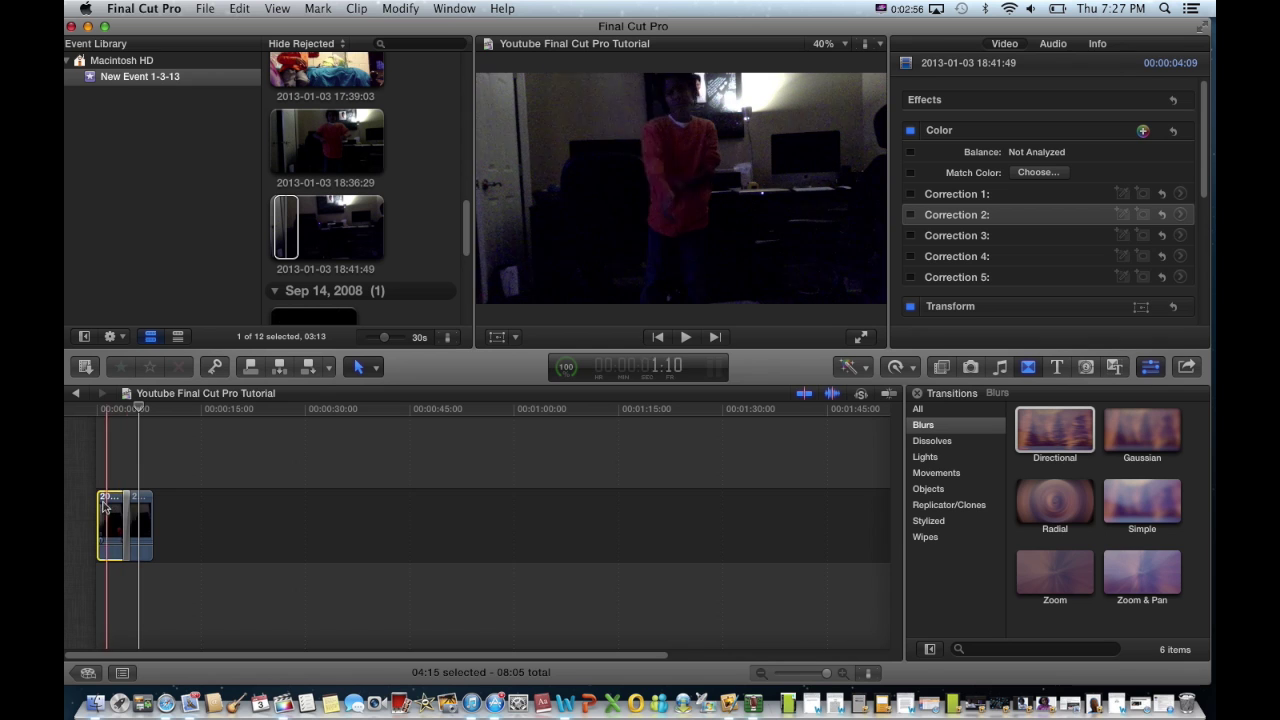